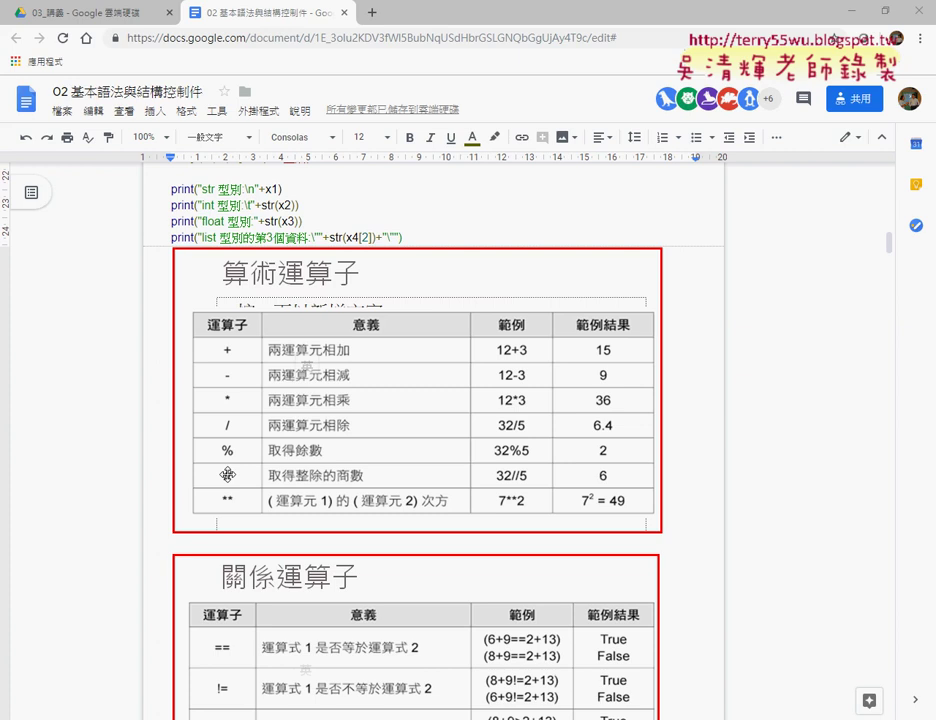
Step: Scroll down the notes to the 關係運算子 table and the top of the 邏輯運算子 table
scroll(228, 474, down, 2)
scroll(228, 474, down, 1)
scroll(228, 474, down, 1)
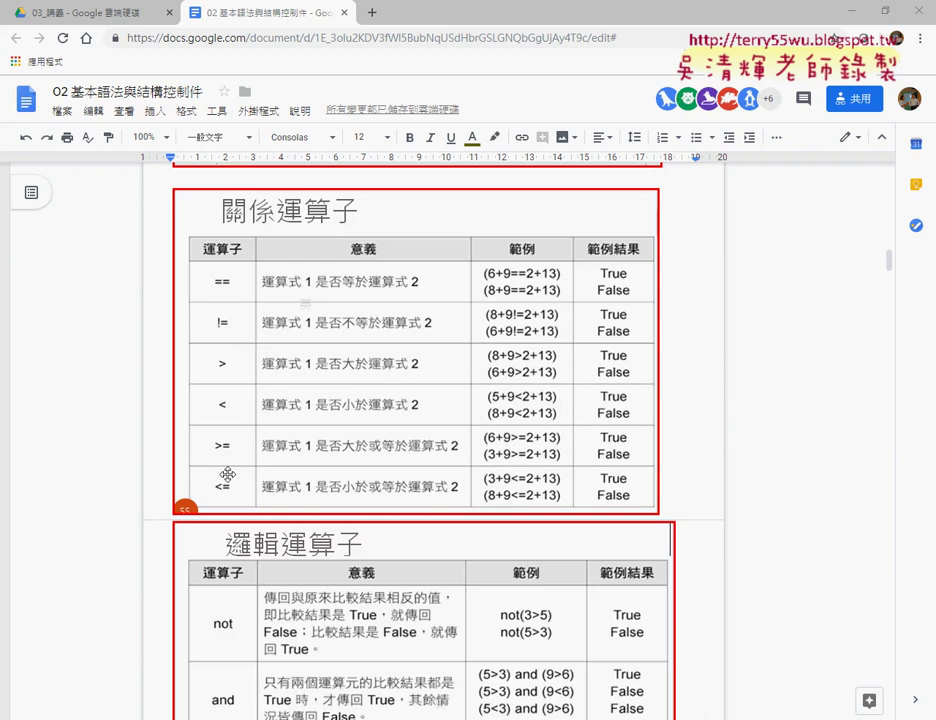
scroll(237, 290, down, 1)
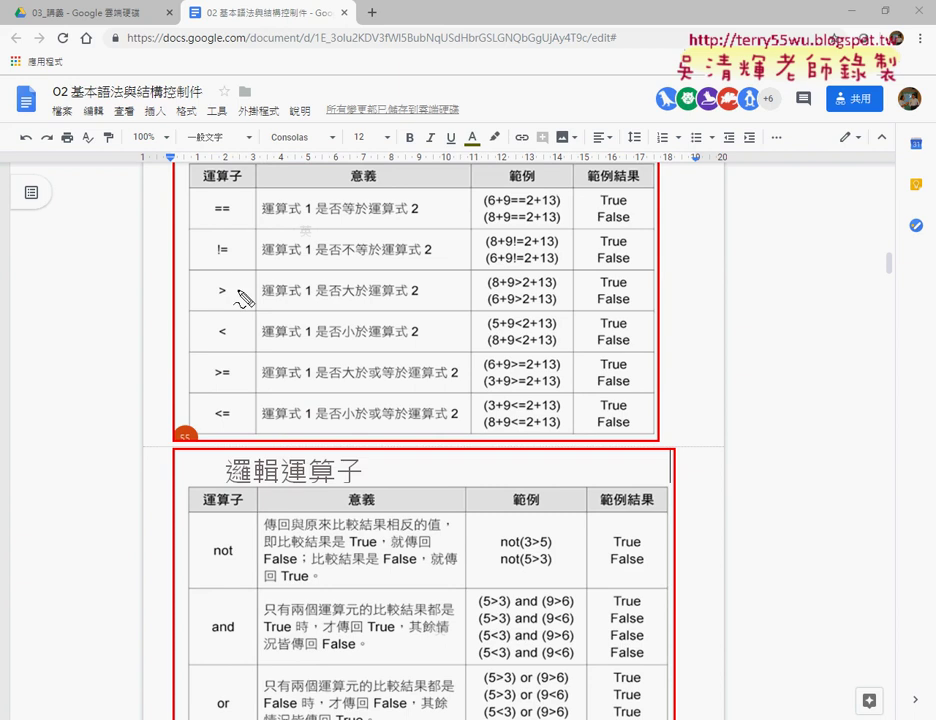
mouse_move(238, 200)
mouse_down()
mouse_move(232, 234)
mouse_move(296, 218)
mouse_up()
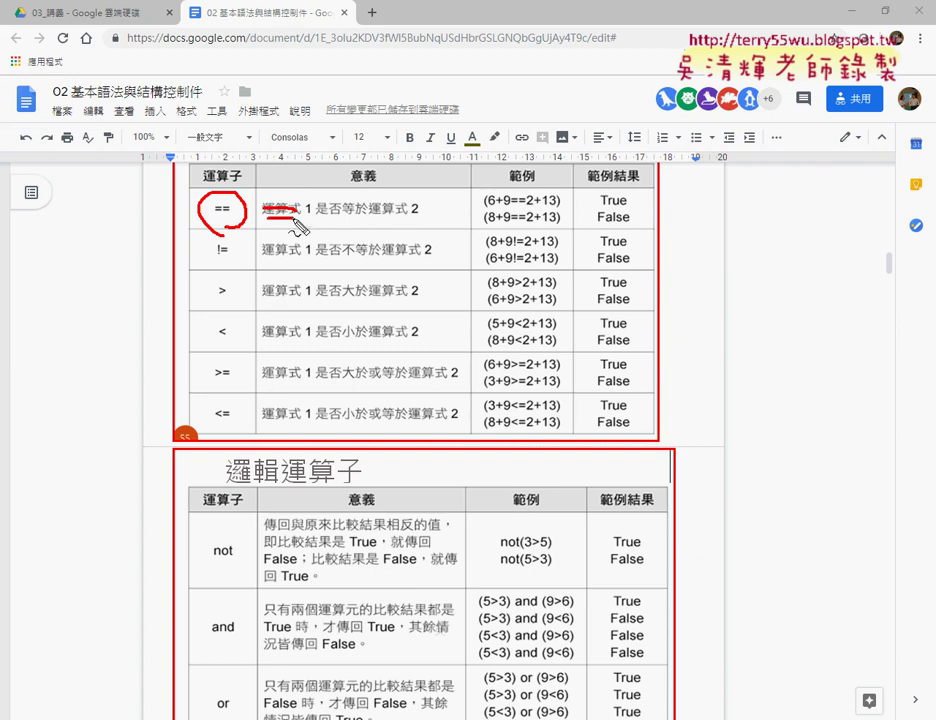
mouse_move(228, 259)
mouse_down()
mouse_move(207, 265)
mouse_move(250, 266)
mouse_up()
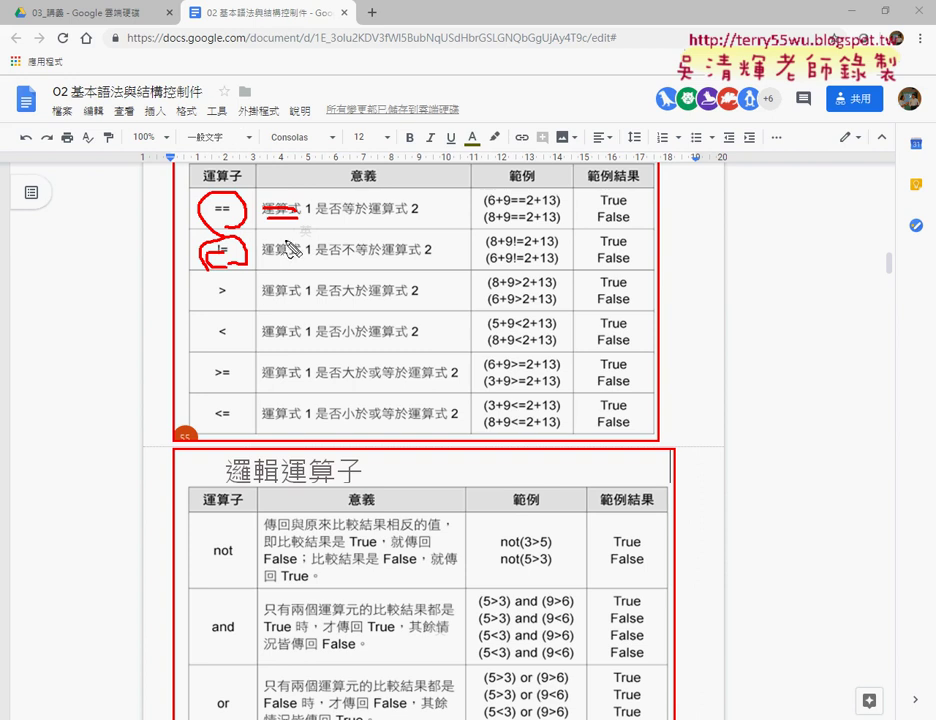
mouse_move(290, 241)
mouse_down()
mouse_move(290, 254)
mouse_move(316, 247)
mouse_move(301, 258)
mouse_move(330, 264)
mouse_up()
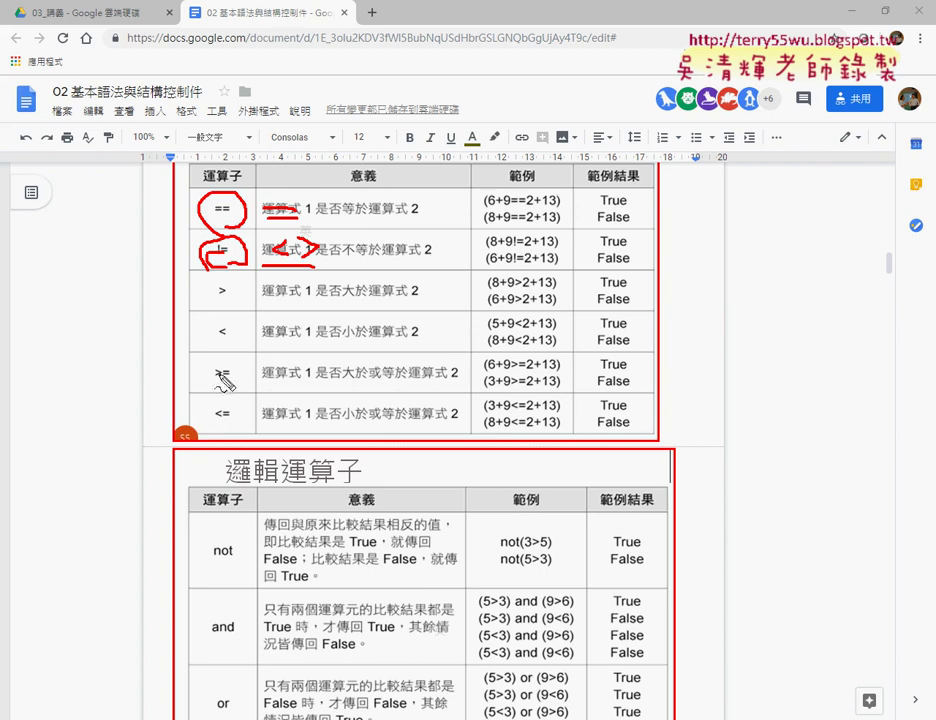
mouse_move(221, 363)
mouse_down()
mouse_move(222, 386)
mouse_move(238, 386)
mouse_up()
drag(240, 358, 182, 373)
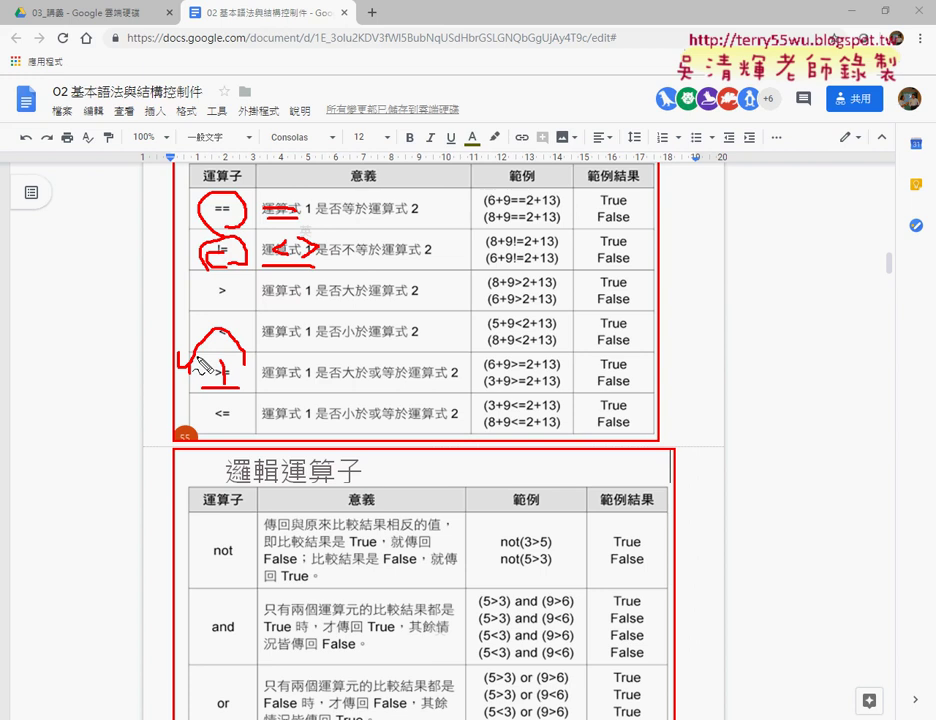
key(Escape)
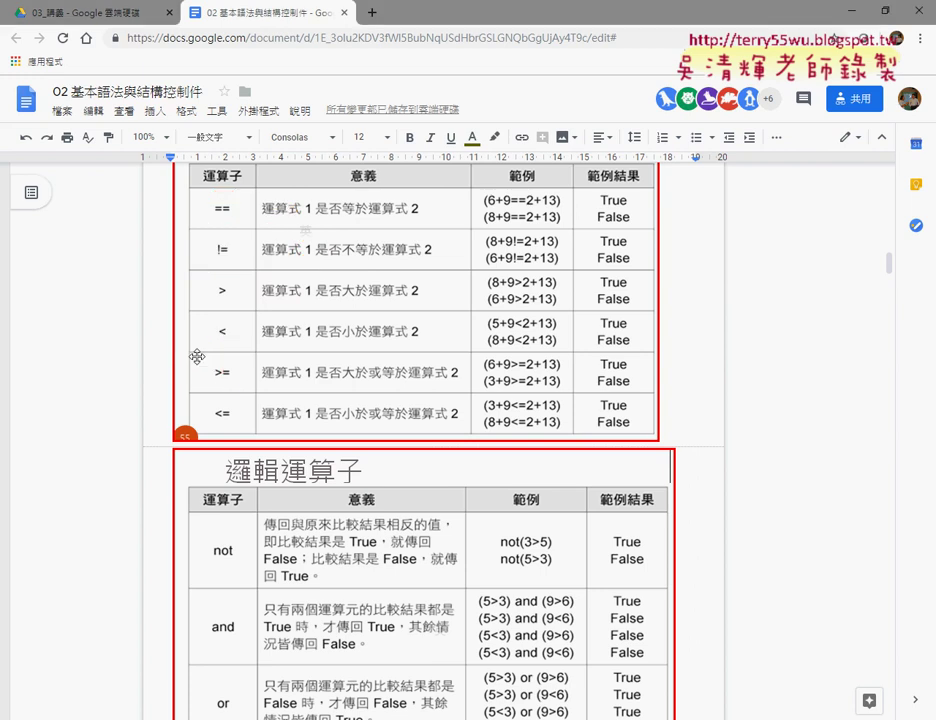
Step: Scroll past the 邏輯運算子 table of not, and and or
scroll(205, 360, down, 3)
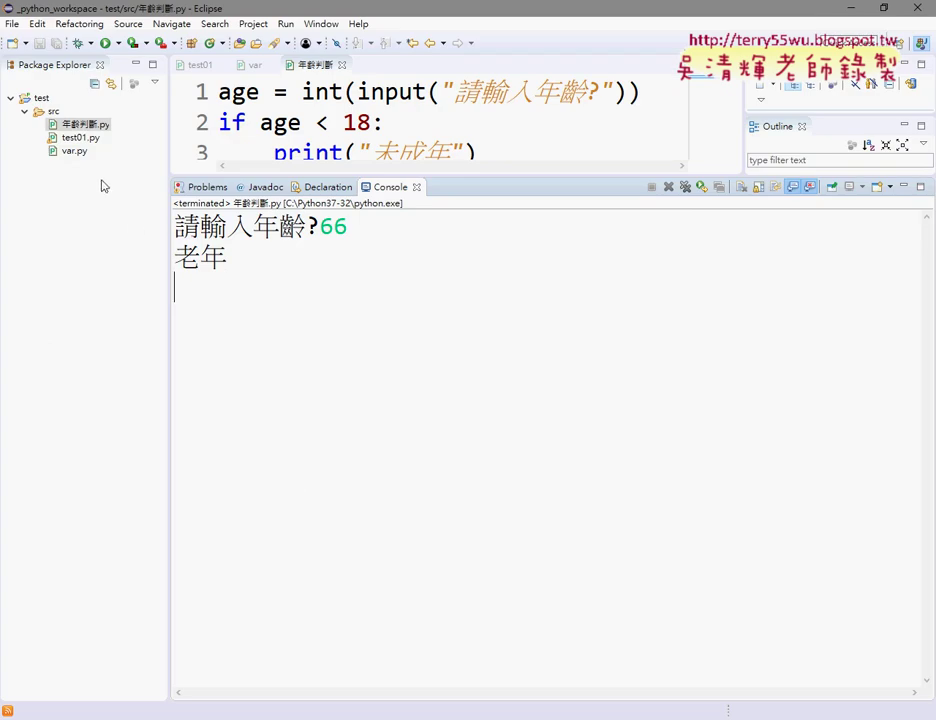
Step: Cancel the PyDev Module wizard started on src, then drag the console divider upward
right_click(52, 116)
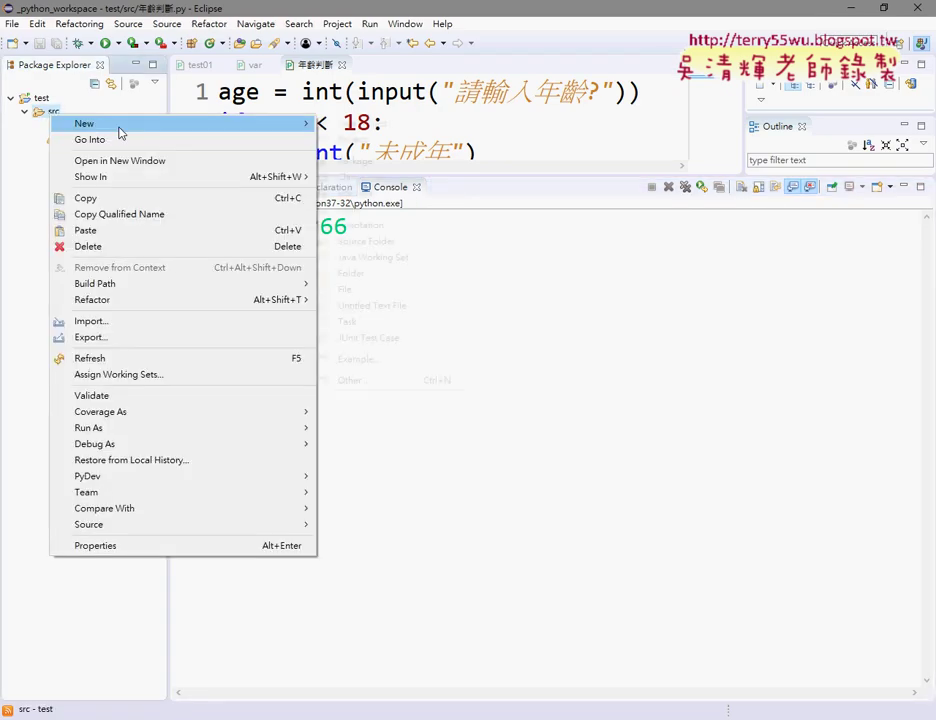
mouse_move(120, 124)
click(383, 380)
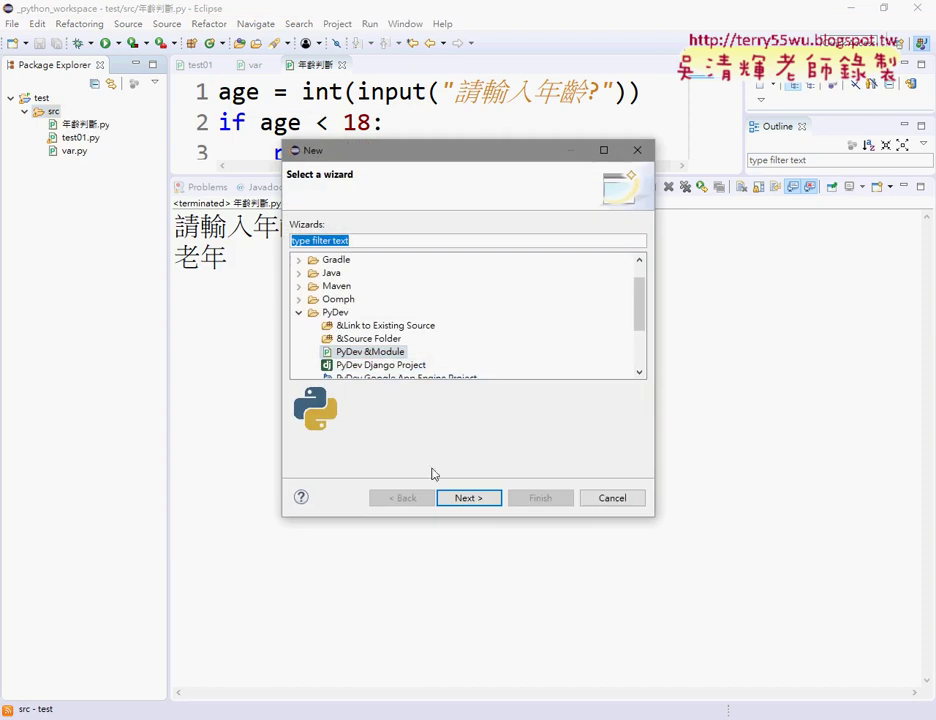
click(478, 498)
click(381, 287)
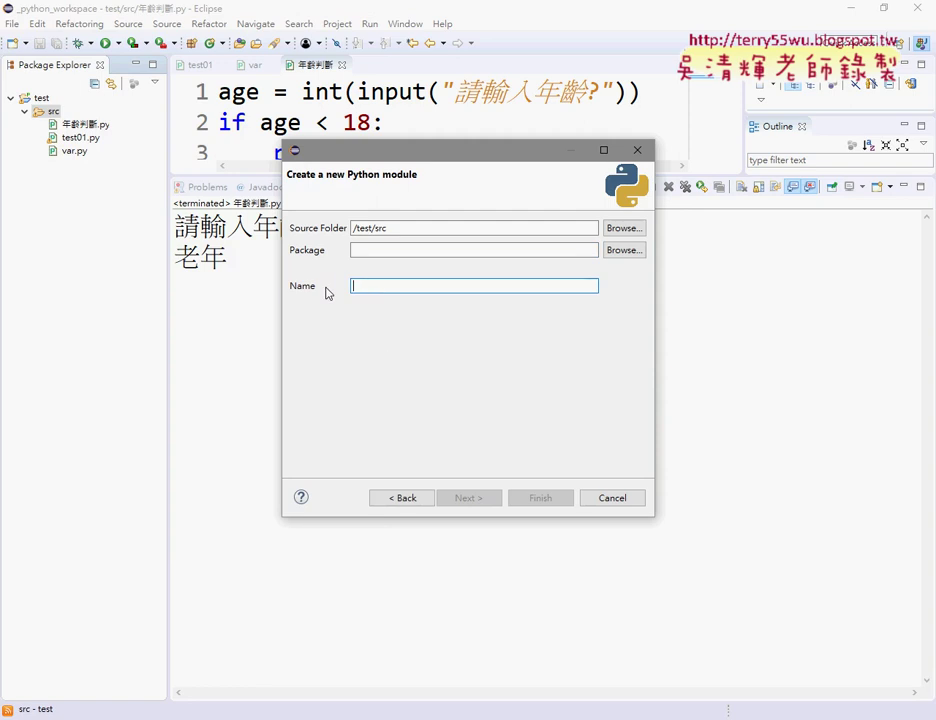
click(627, 498)
drag(510, 177, 501, 120)
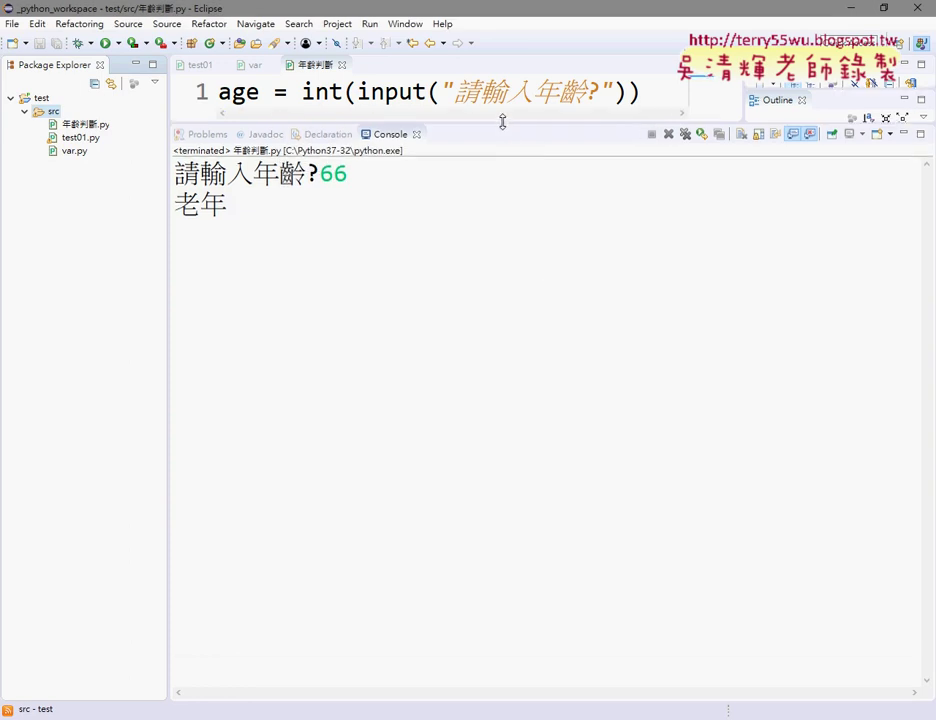
Step: Run 年齡判斷.py from its editor and put the cursor after the 請輸入年齡? prompt
click(104, 43)
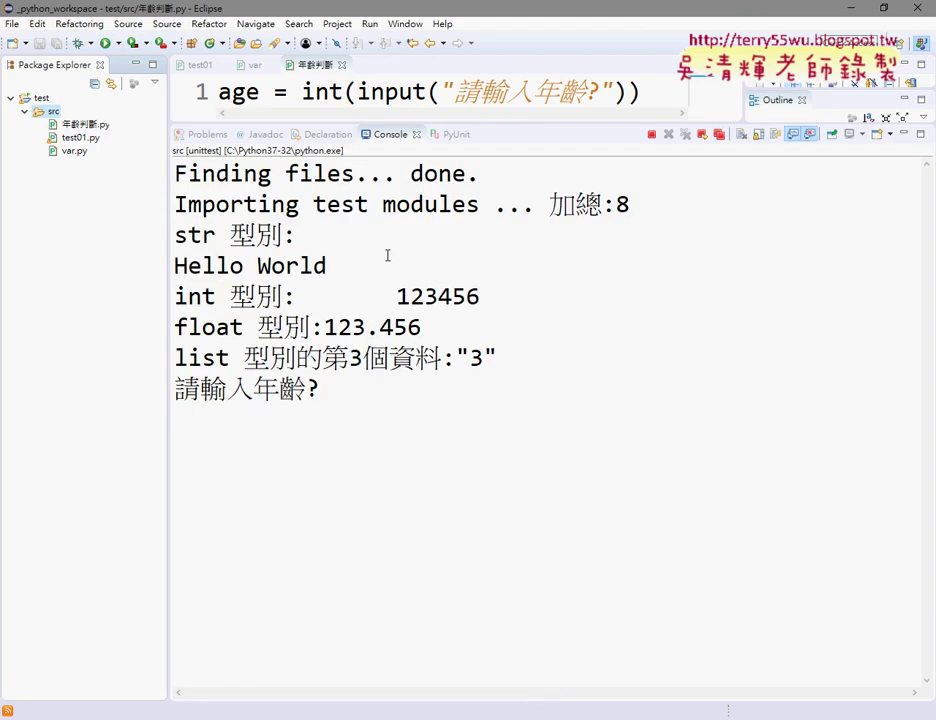
click(386, 92)
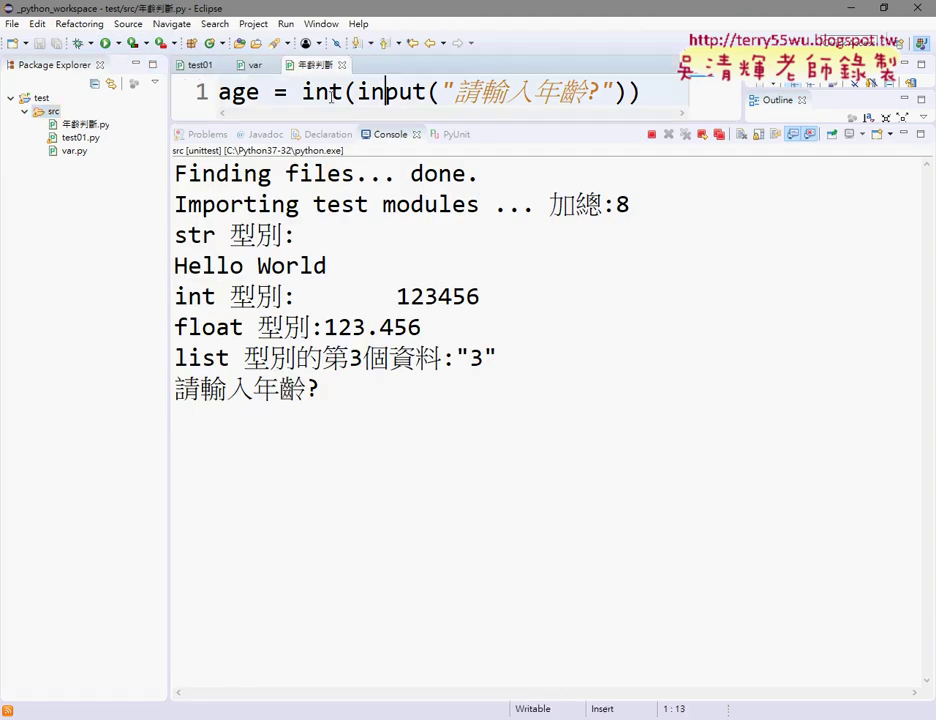
click(104, 43)
click(356, 179)
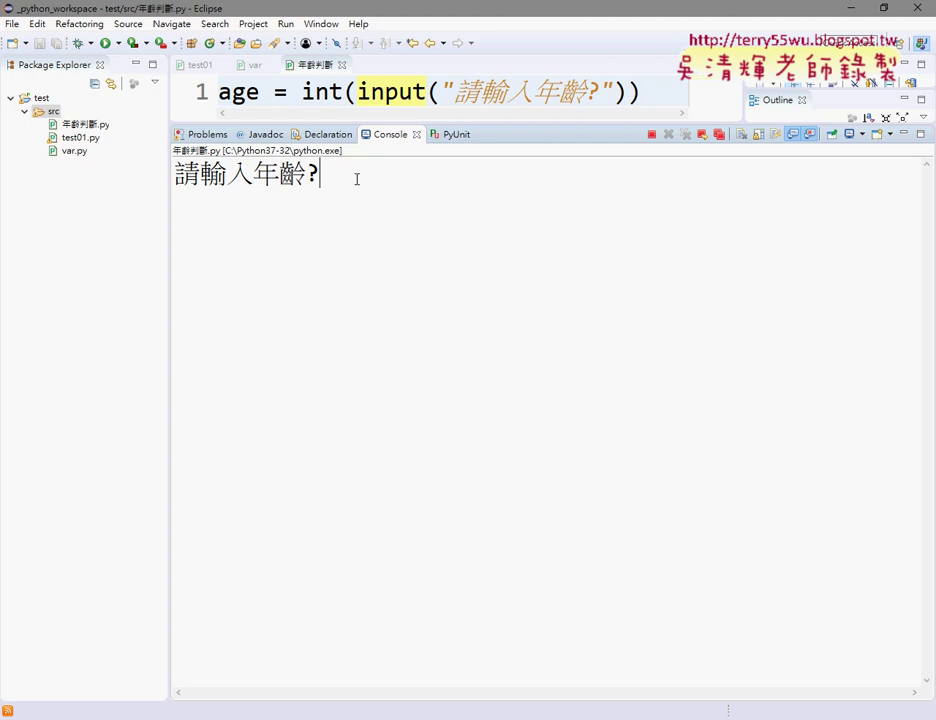
Step: Submit age 17 in the console, then rerun 年齡判斷.py and submit age 20
text(17)
key(Return)
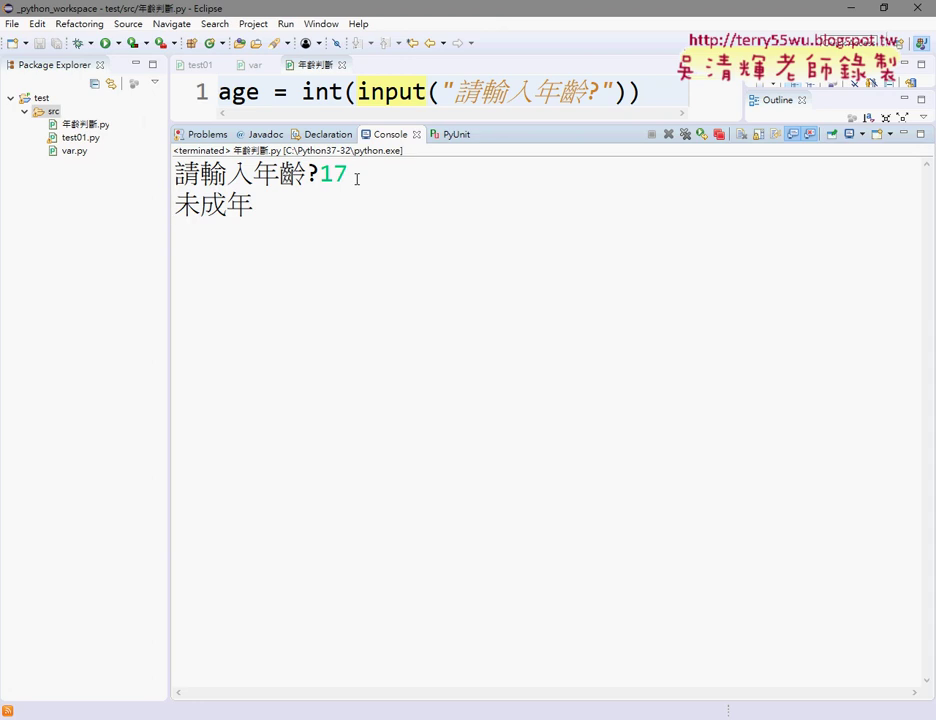
click(105, 43)
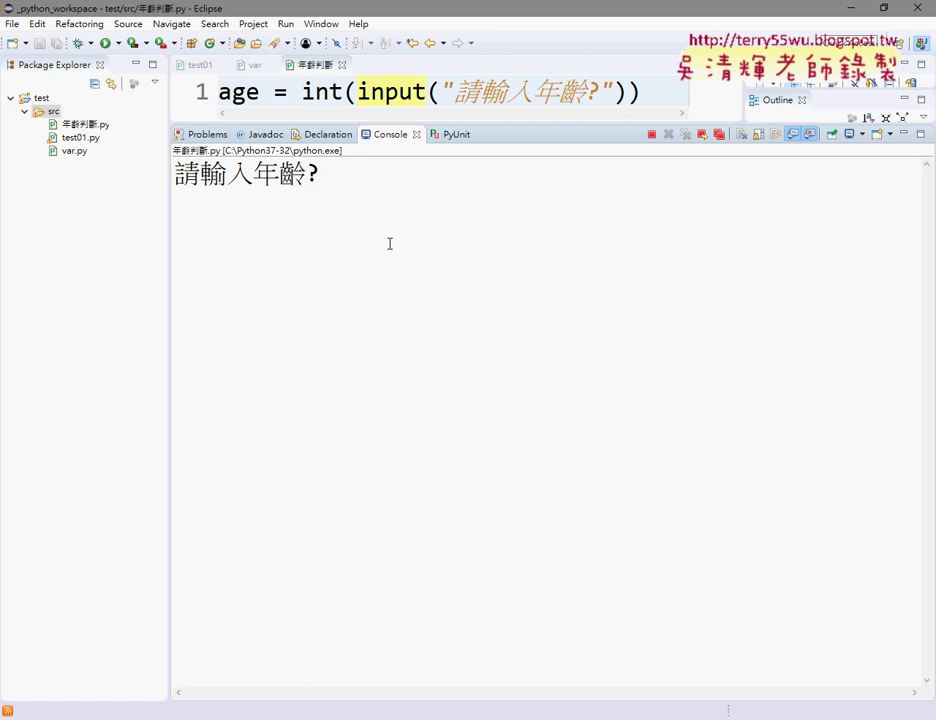
text(20)
key(Return)
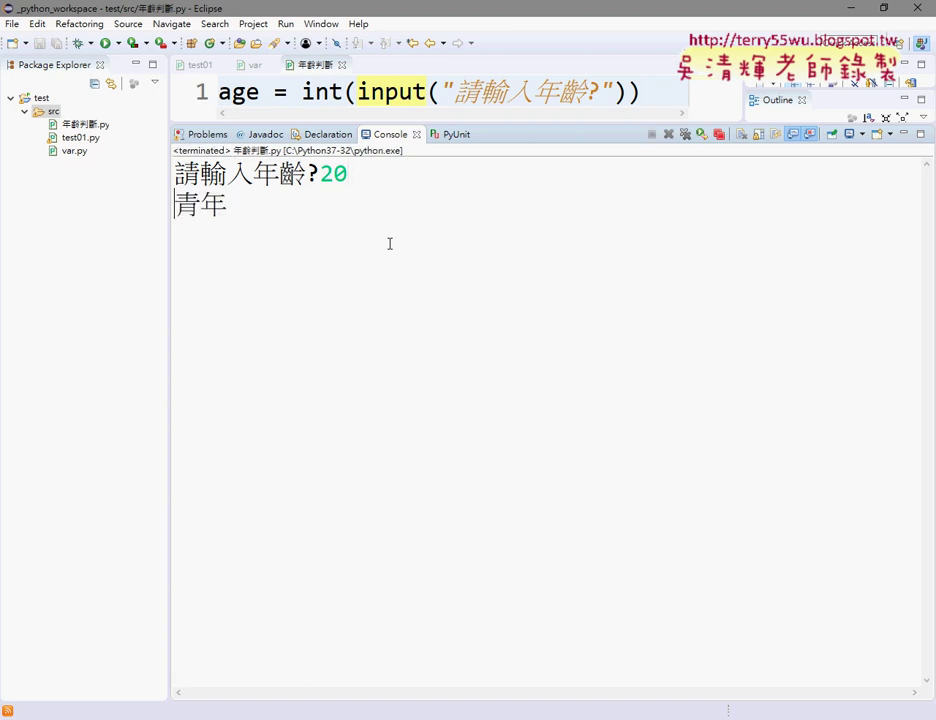
Step: Rerun 年齡判斷.py and enter 36 at the 請輸入年齡? prompt to get 壯年
click(105, 43)
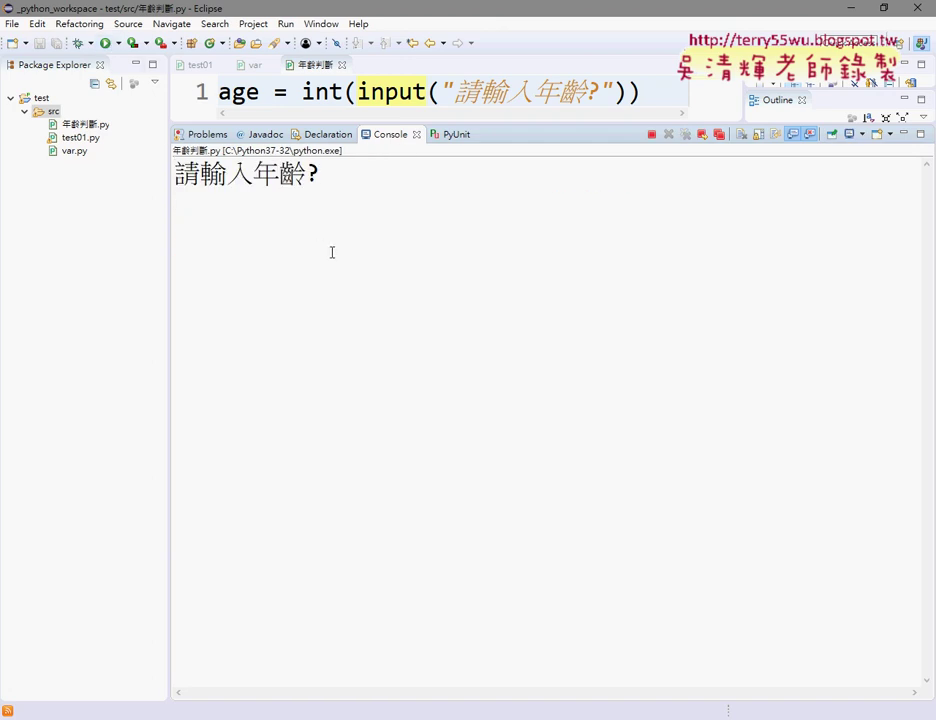
text(36)
key(Return)
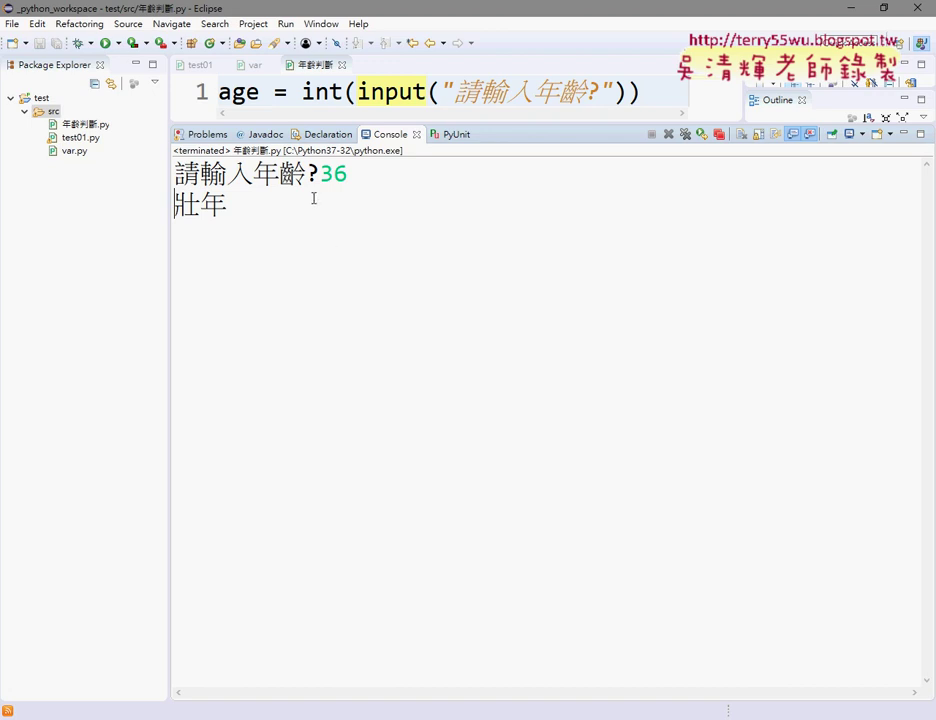
Step: Rerun 年齡判斷.py and enter 66 after the console prompt to get 老年
click(104, 43)
click(365, 328)
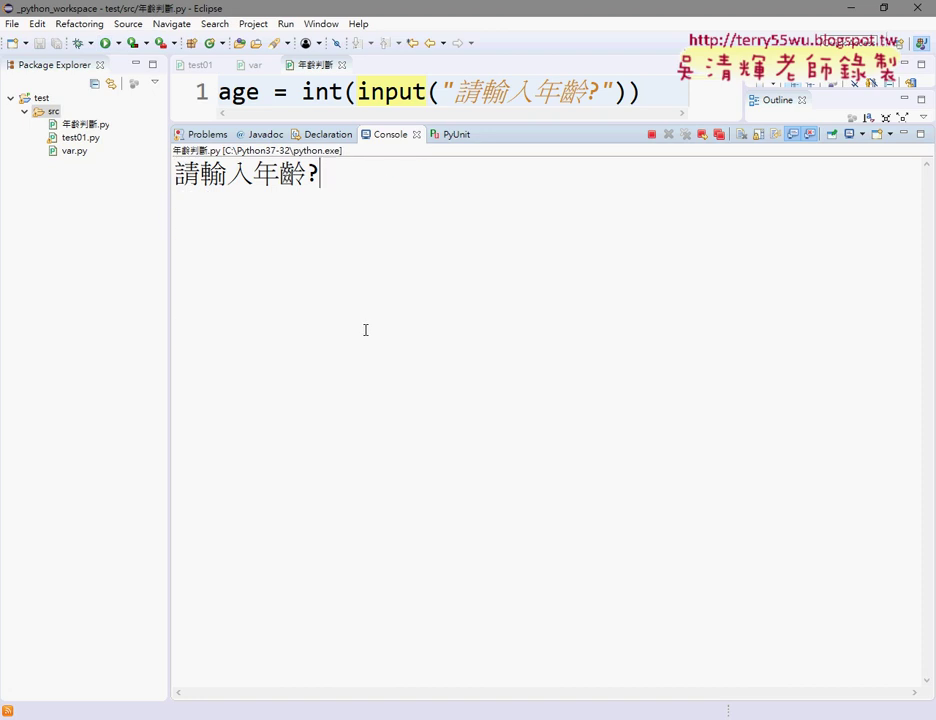
text(66)
key(Return)
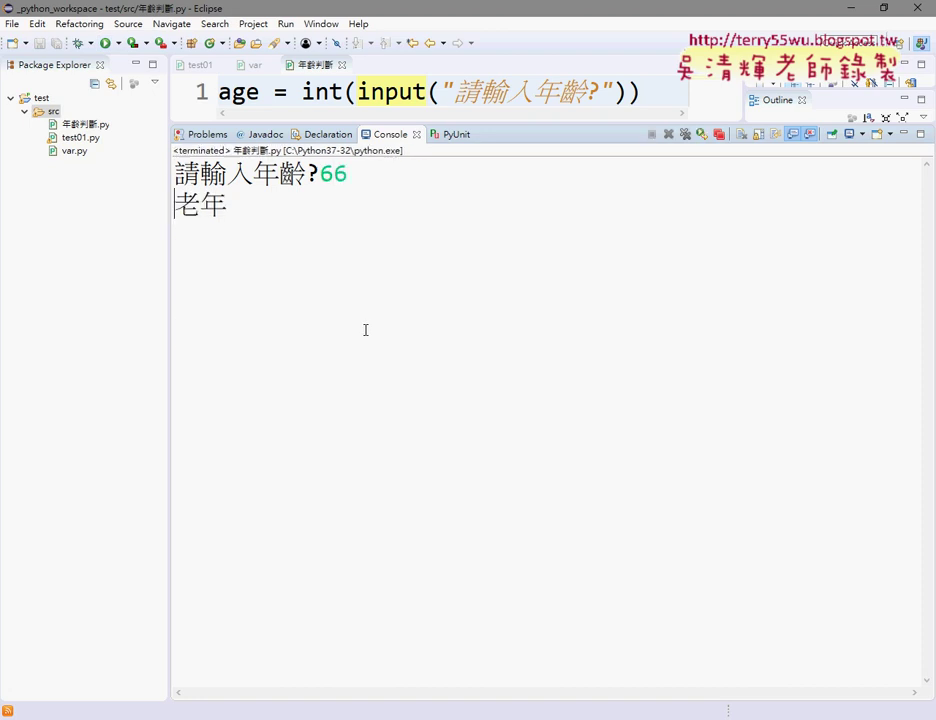